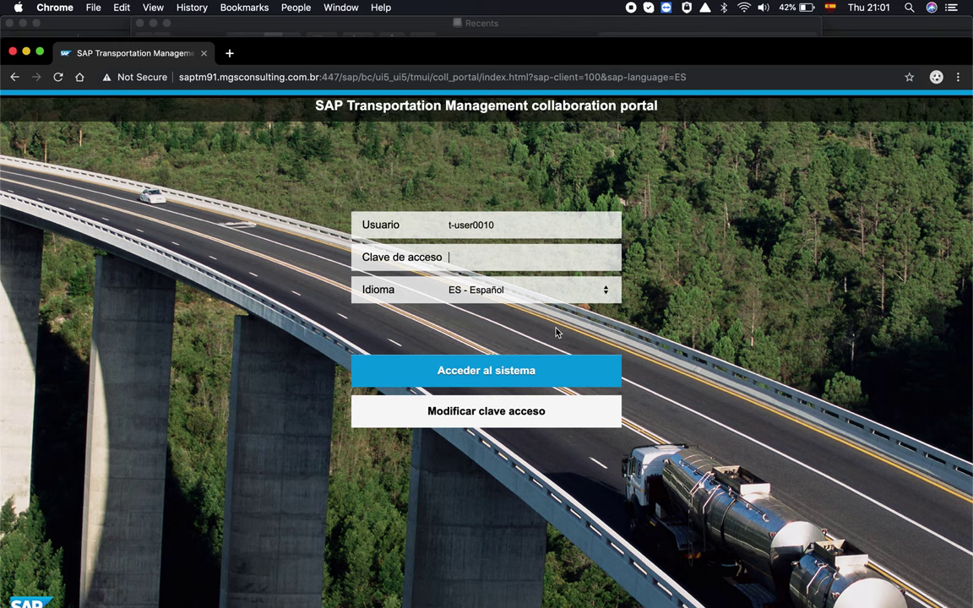
# Log in to the collaboration portal with the account password
pyautogui.write('********')
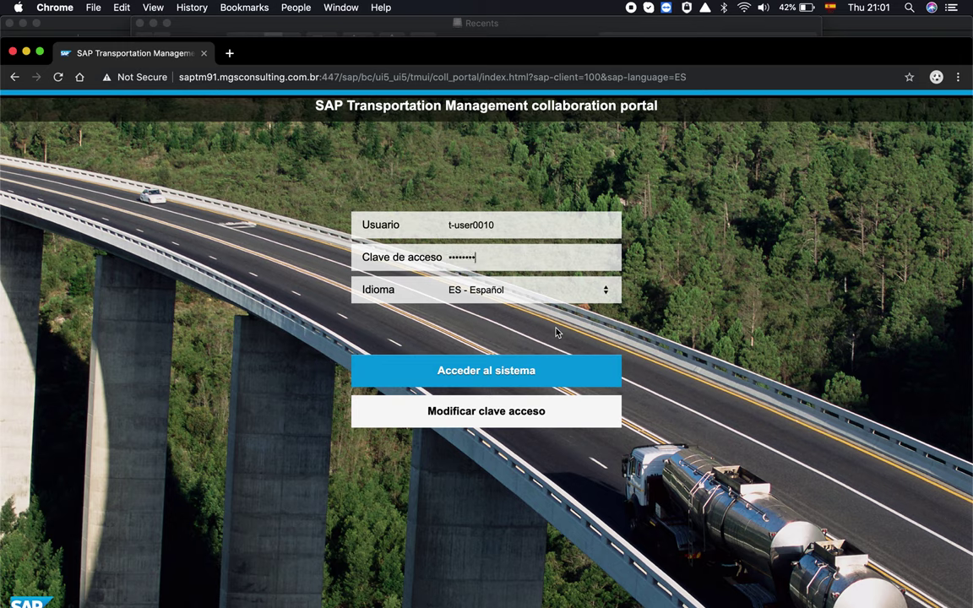
pyautogui.click(513, 370)
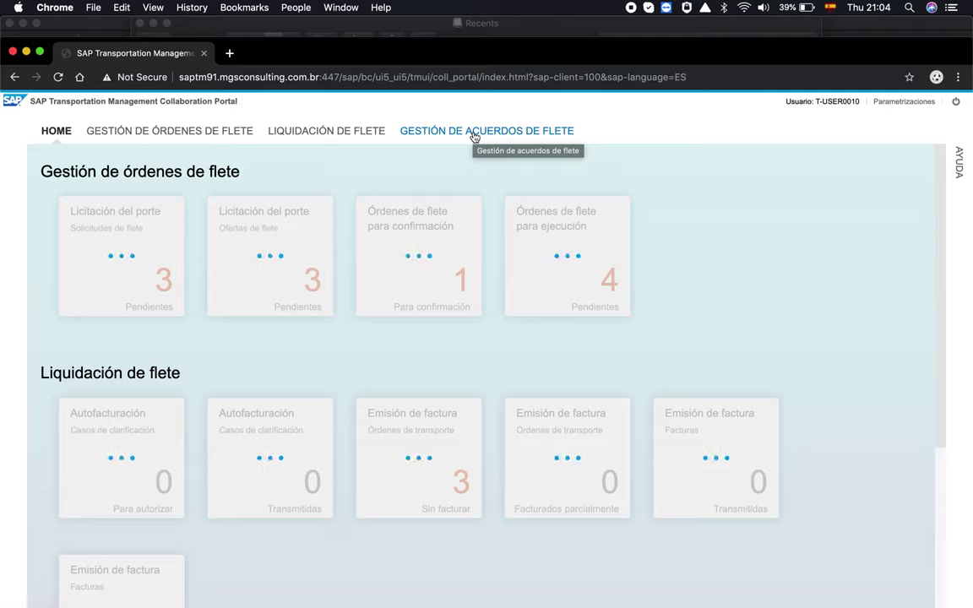
# Review the transport details of the first pending freight request under Gestión de órdenes de flete and close them without responding
pyautogui.click(152, 132)
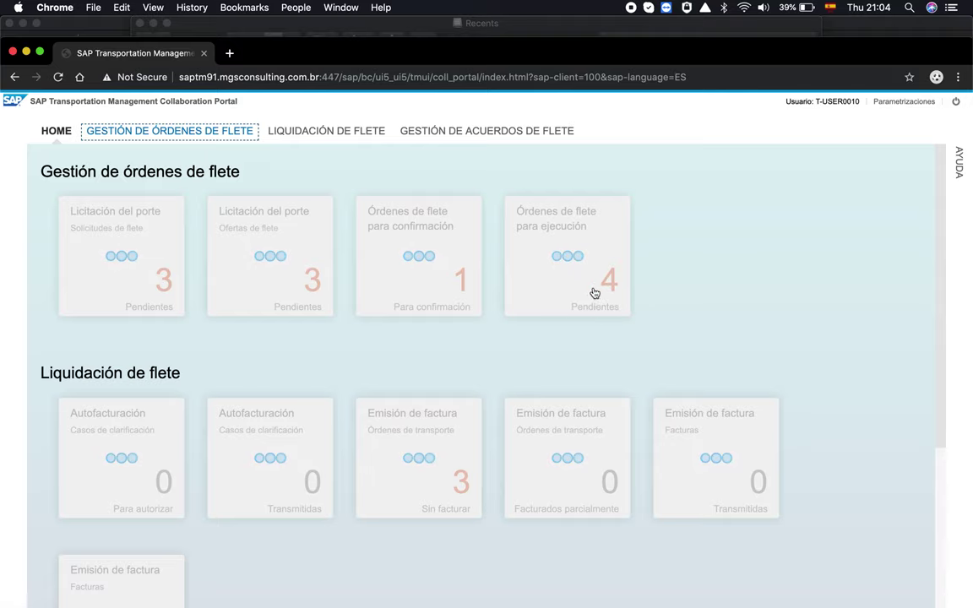
pyautogui.click(197, 136)
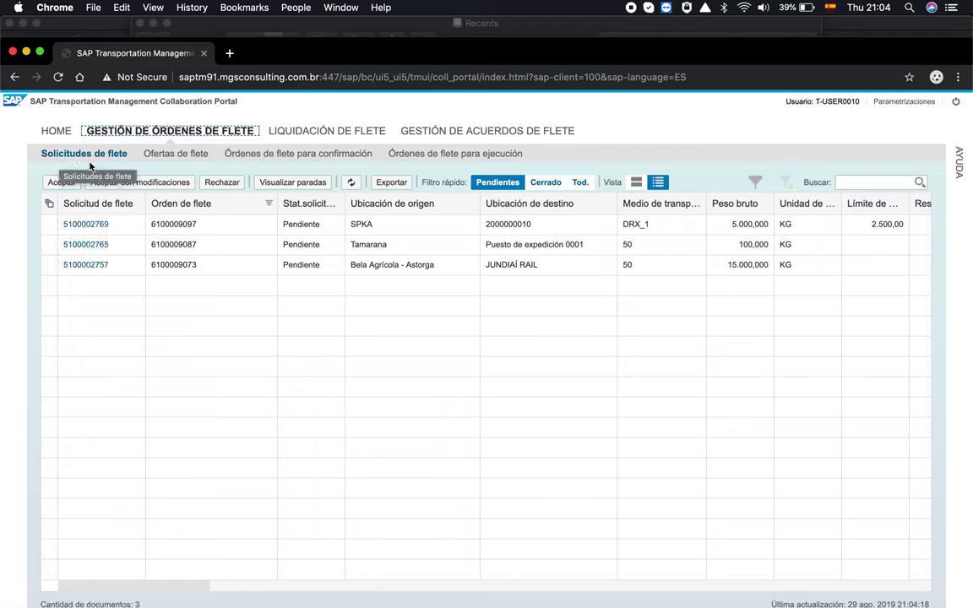
pyautogui.click(99, 230)
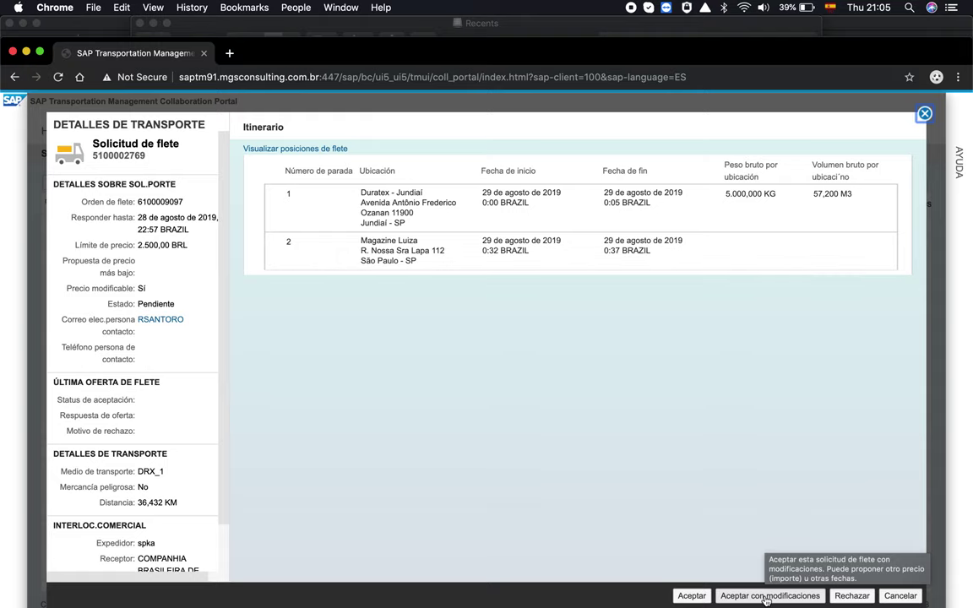
pyautogui.click(892, 598)
# Check the Ofertas de flete list and review the details of the freight order awaiting confirmation
pyautogui.click(168, 154)
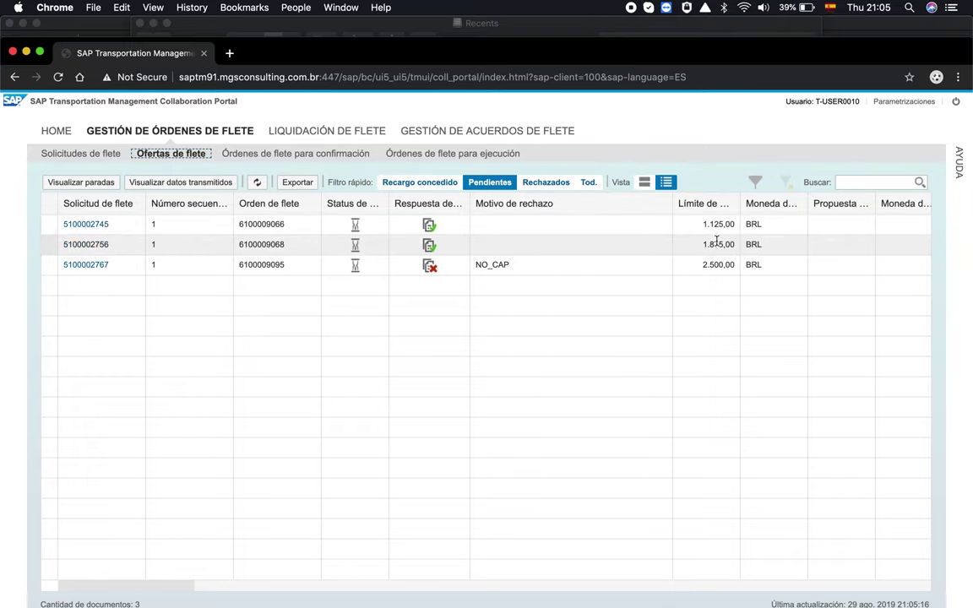
pyautogui.click(294, 156)
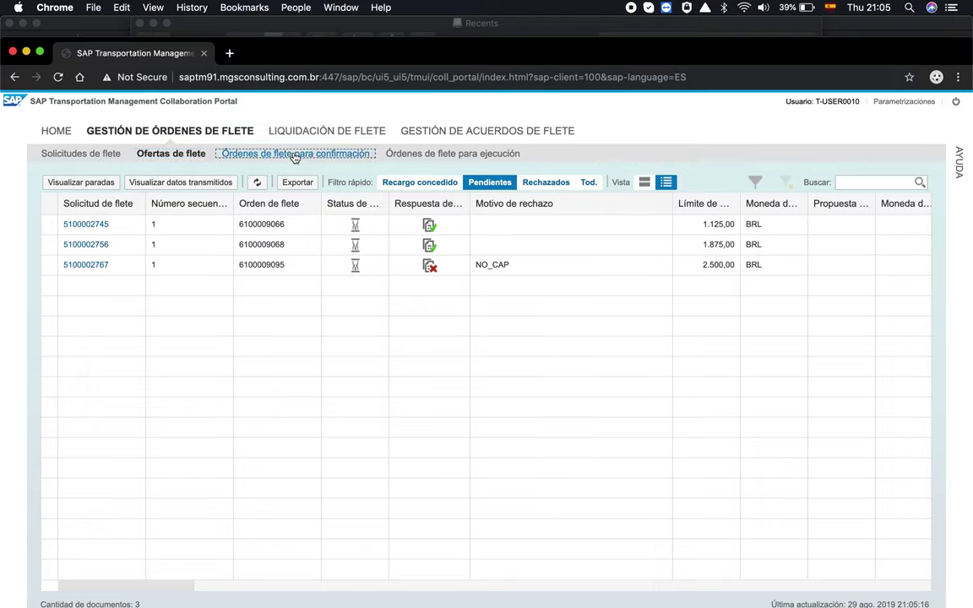
pyautogui.click(294, 158)
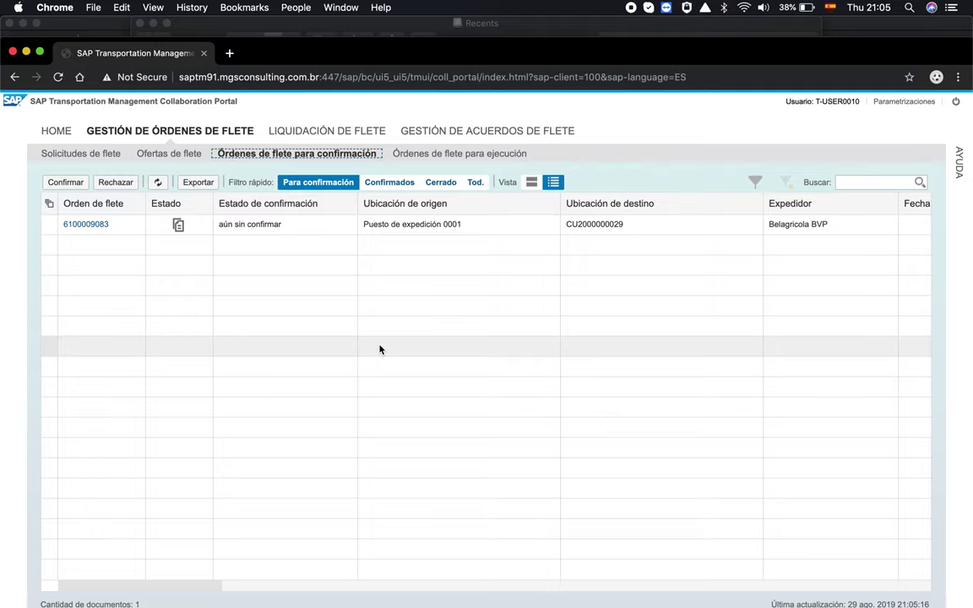
pyautogui.click(82, 225)
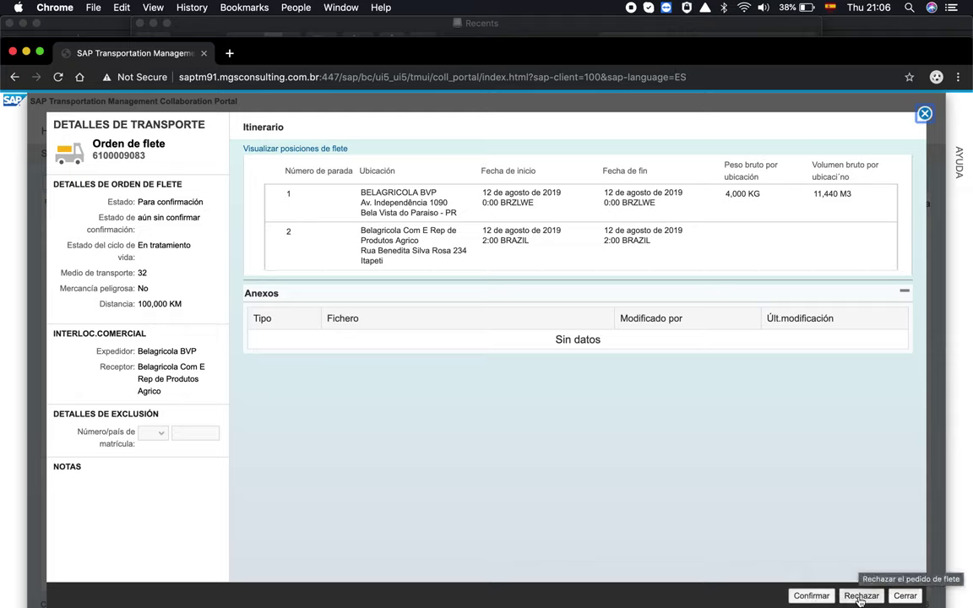
pyautogui.click(905, 596)
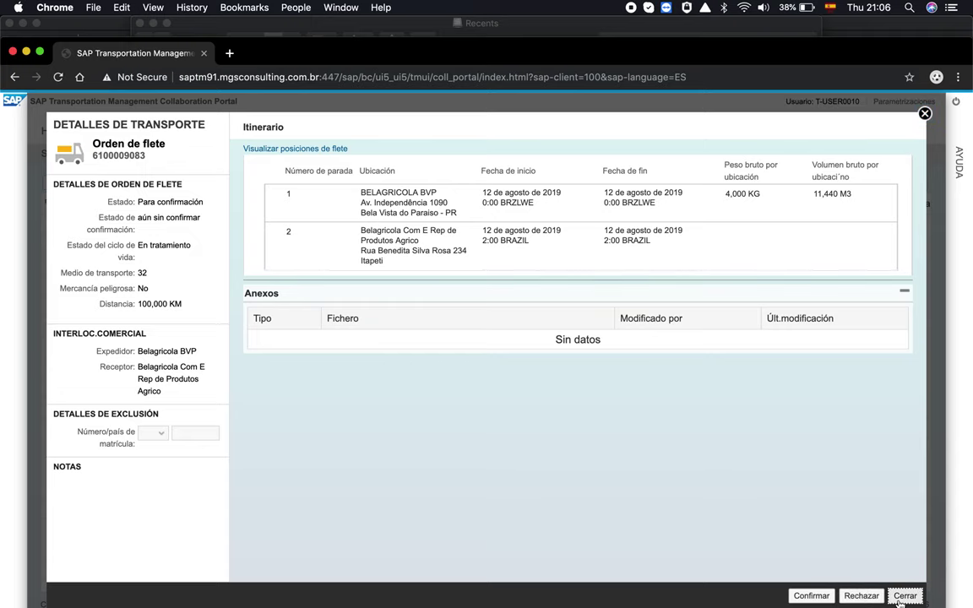
# Open the first order in Órdenes de flete para ejecución and display the location events of stop 1 on the map
pyautogui.click(408, 156)
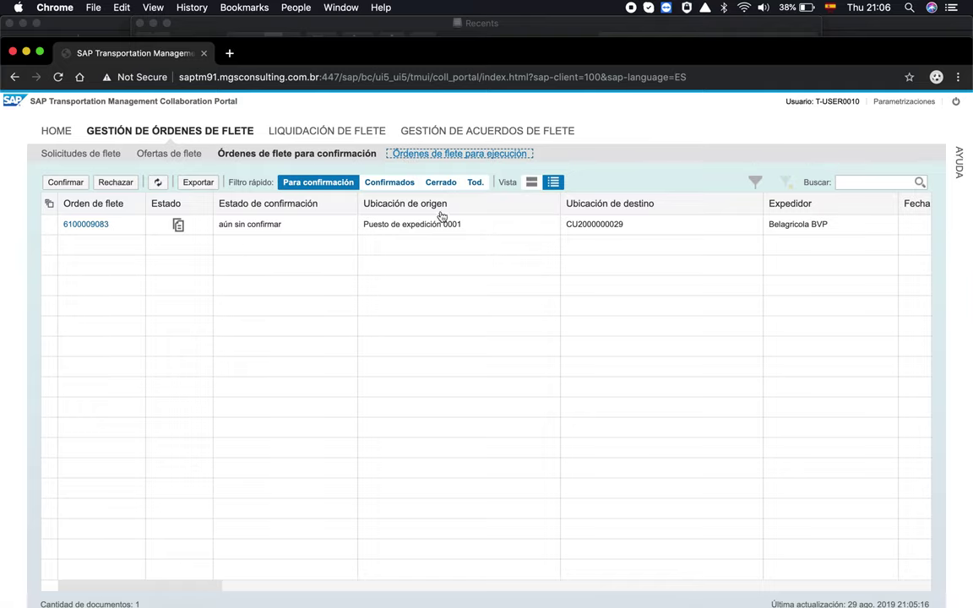
pyautogui.click(445, 154)
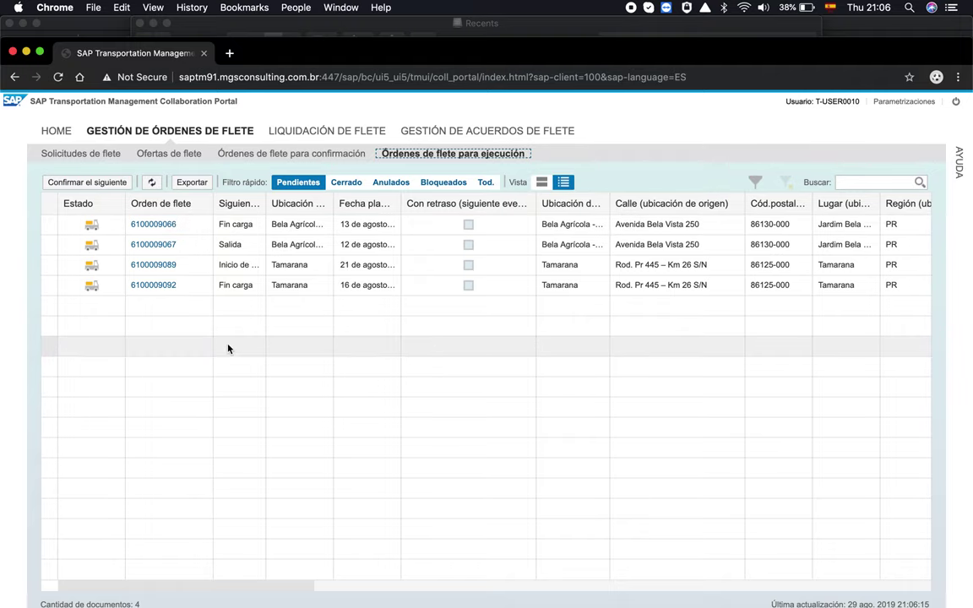
pyautogui.click(168, 226)
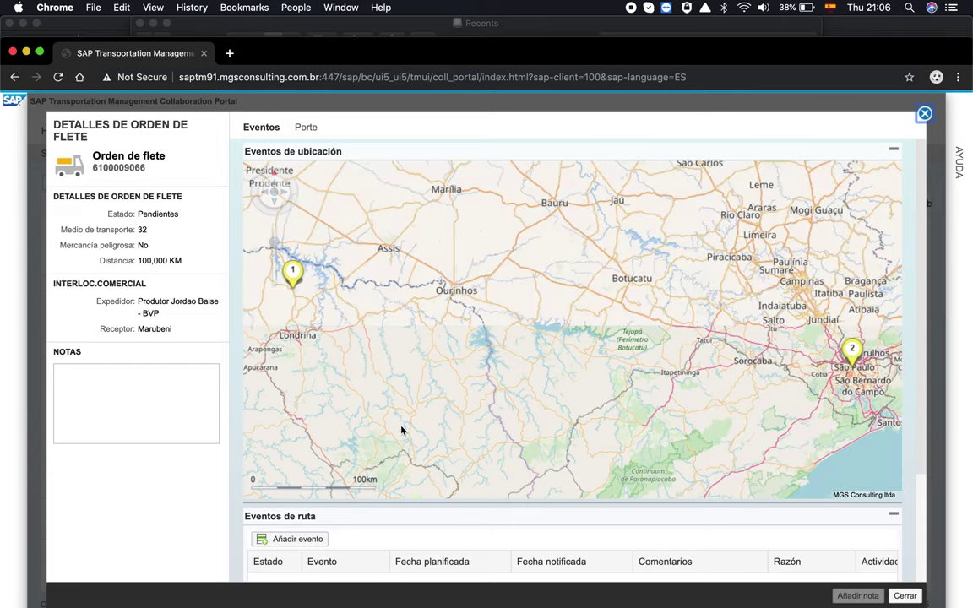
pyautogui.scroll(-3, 401, 431)
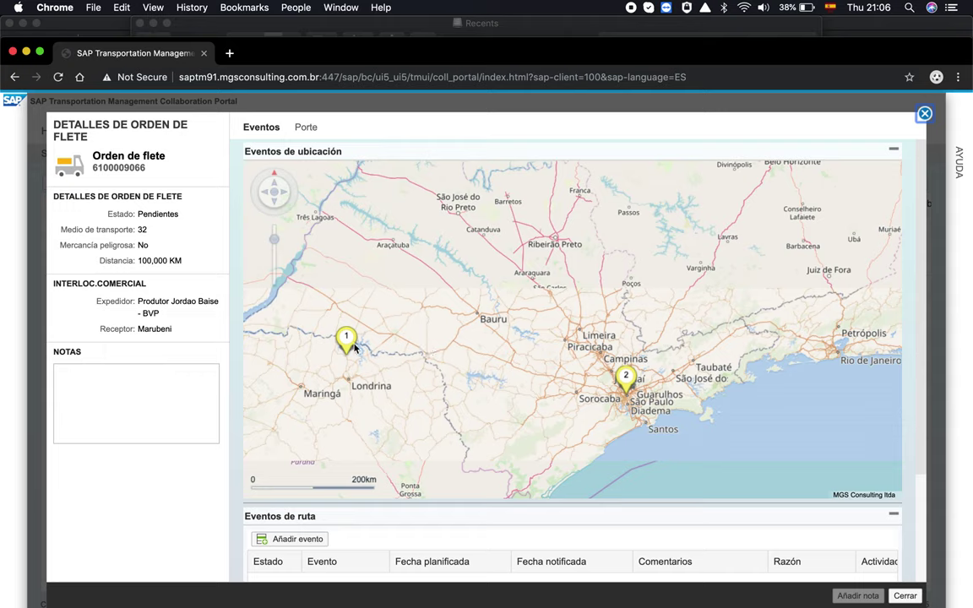
pyautogui.rightClick(402, 340)
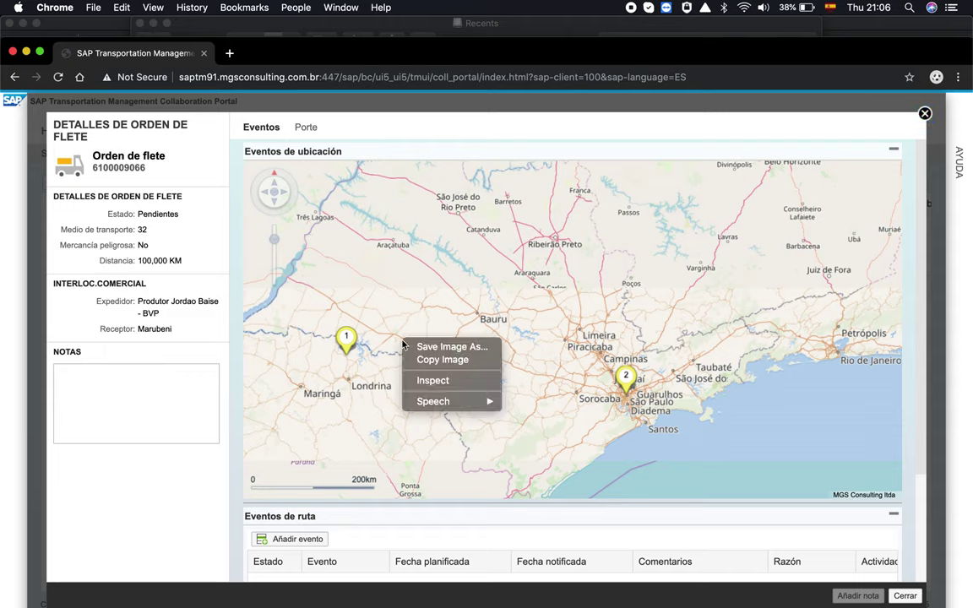
pyautogui.click(352, 342)
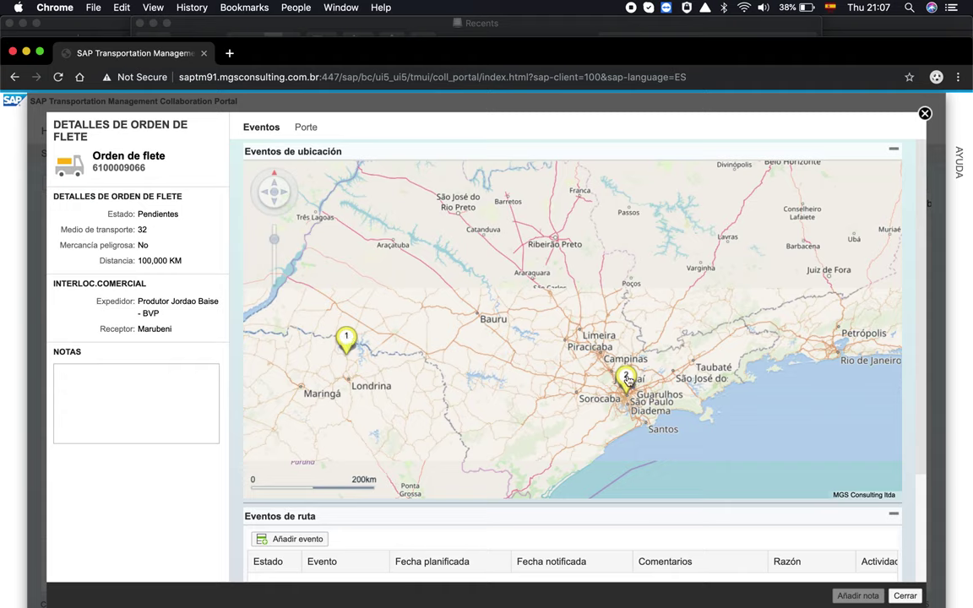
pyautogui.click(347, 340)
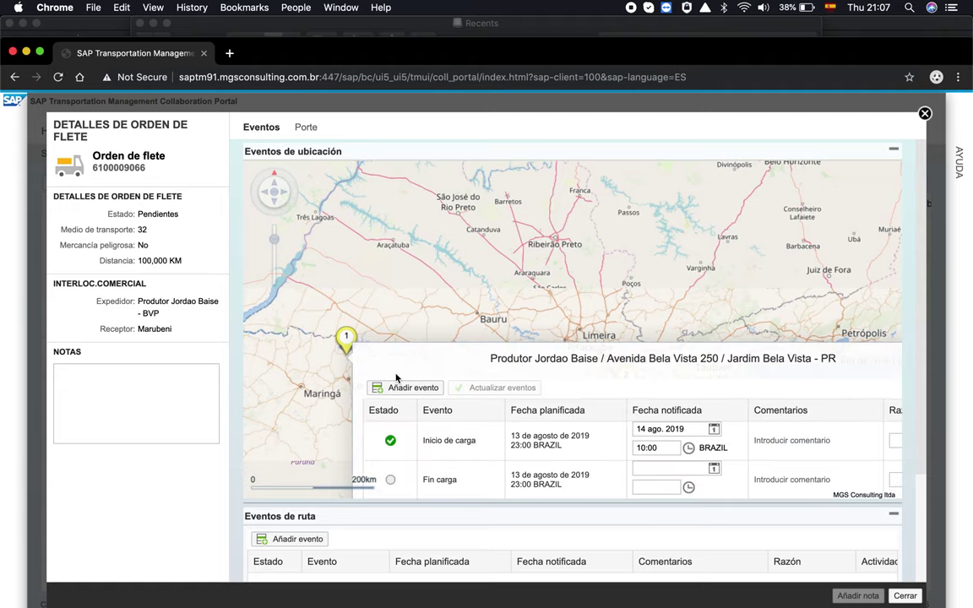
# Collapse the Eventos de ruta and Anexos sections in the order details while reviewing the events of stop 1
pyautogui.scroll(-2, 515, 342)
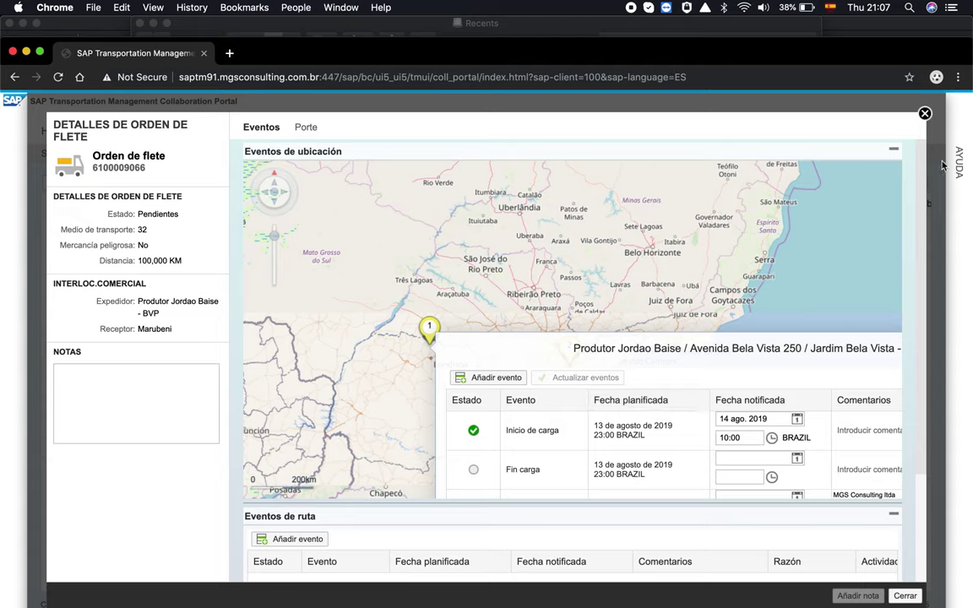
pyautogui.click(791, 135)
pyautogui.click(410, 306)
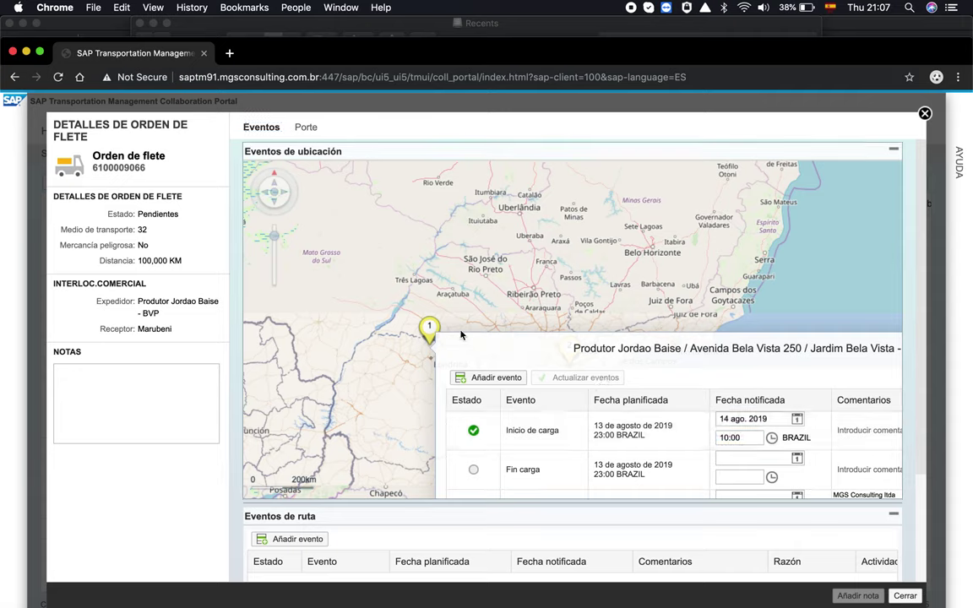
pyautogui.click(726, 441)
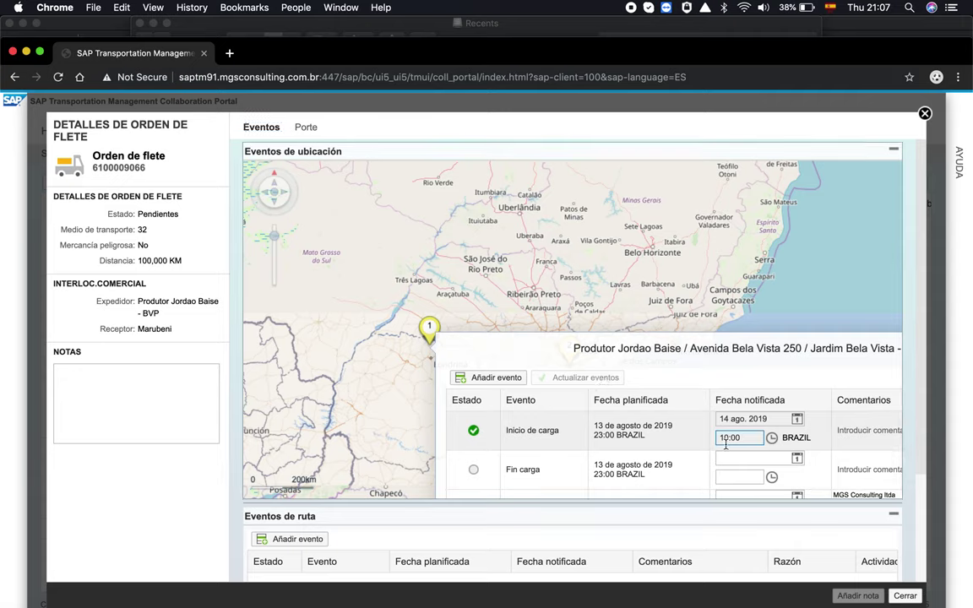
pyautogui.click(894, 515)
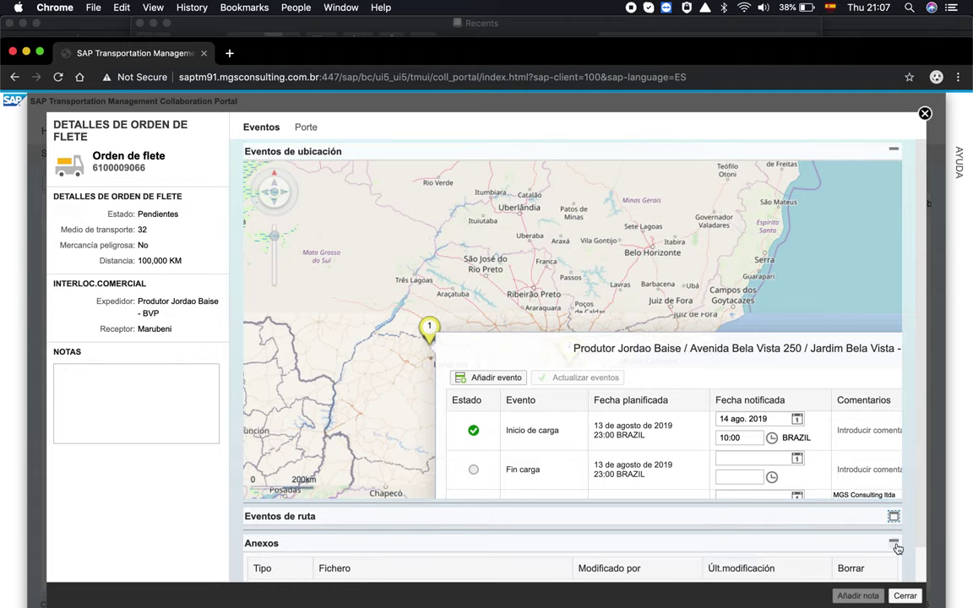
pyautogui.click(895, 544)
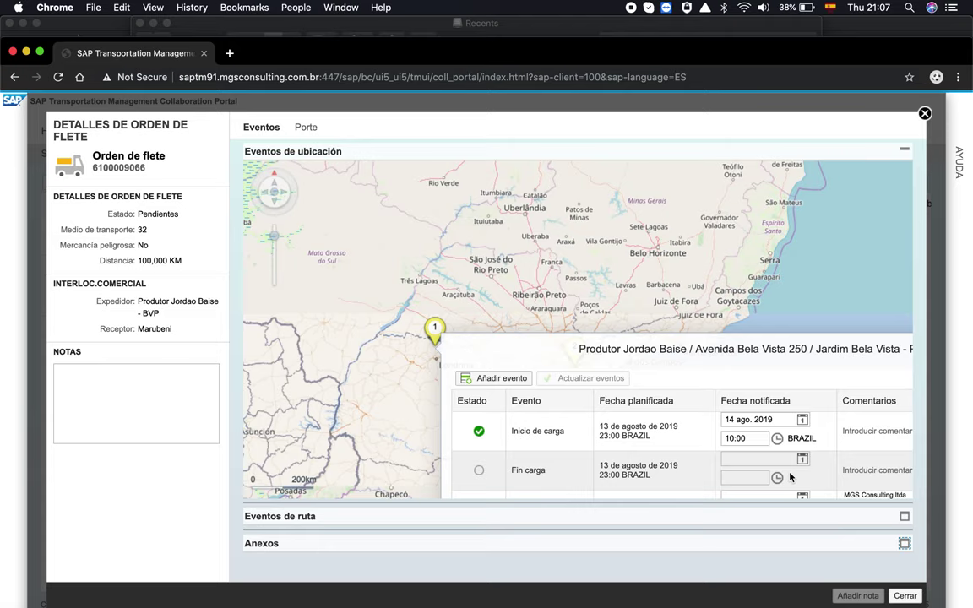
pyautogui.scroll(-1, 600, 341)
pyautogui.scroll(1, 601, 341)
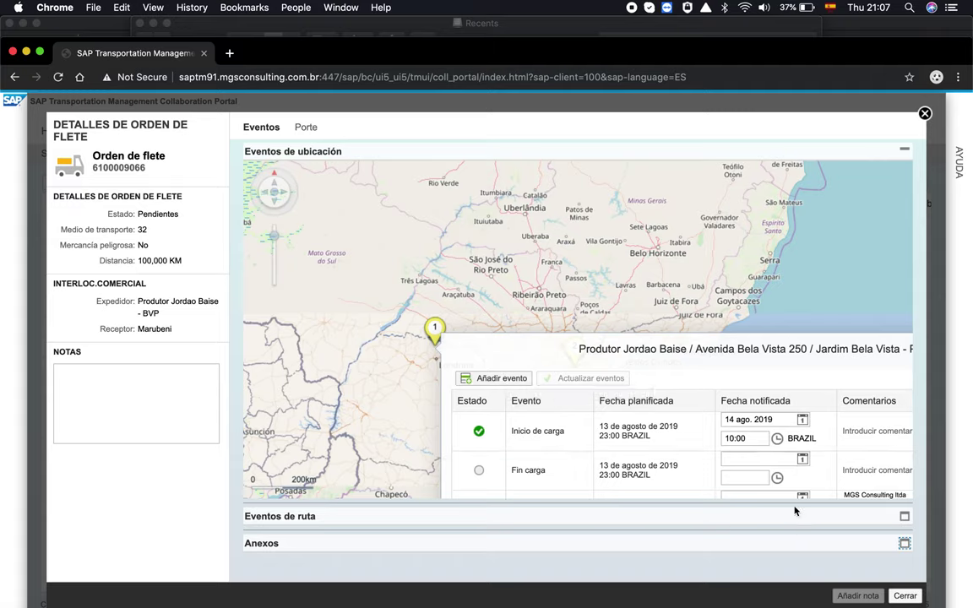
pyautogui.click(499, 379)
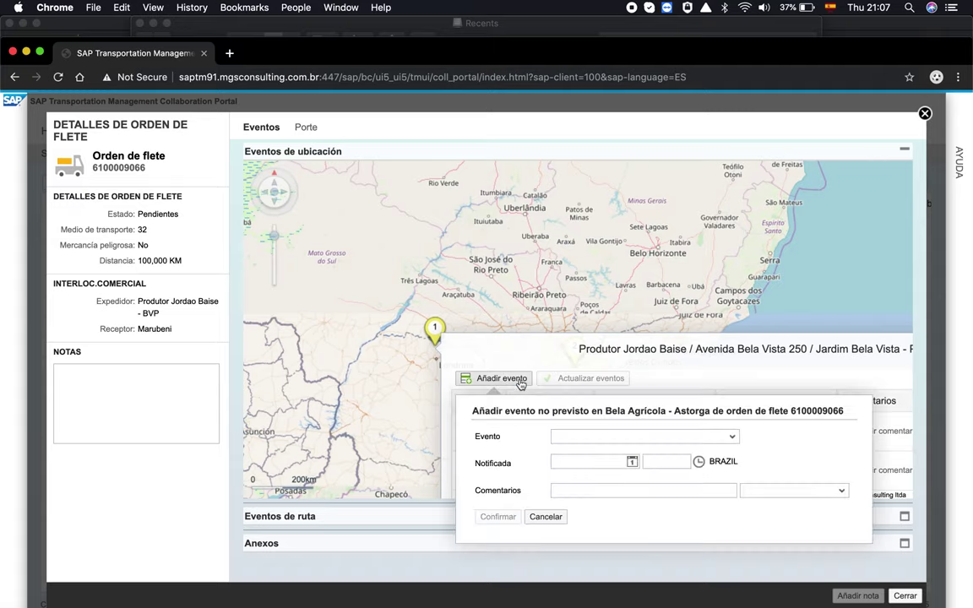
pyautogui.click(731, 437)
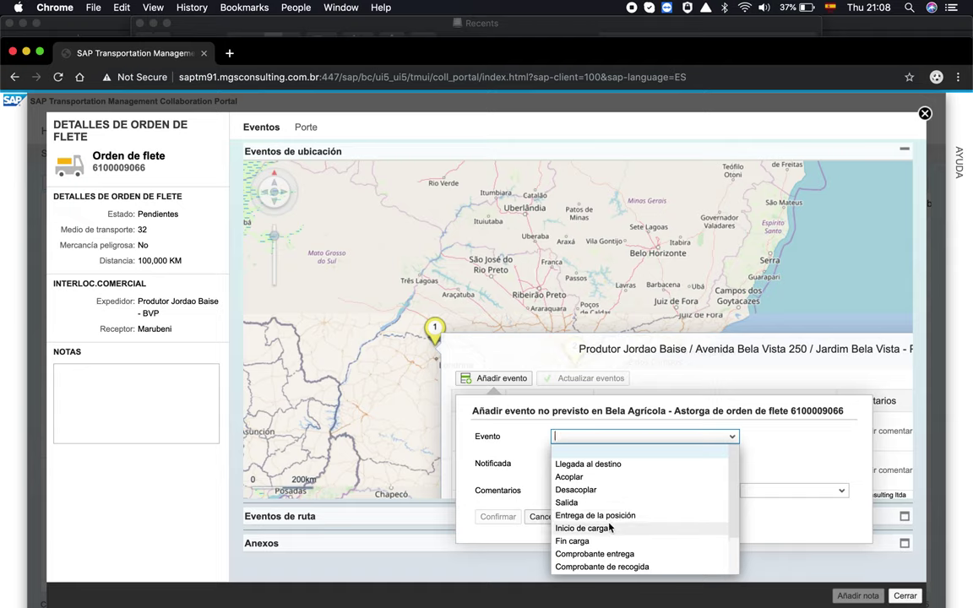
pyautogui.click(612, 529)
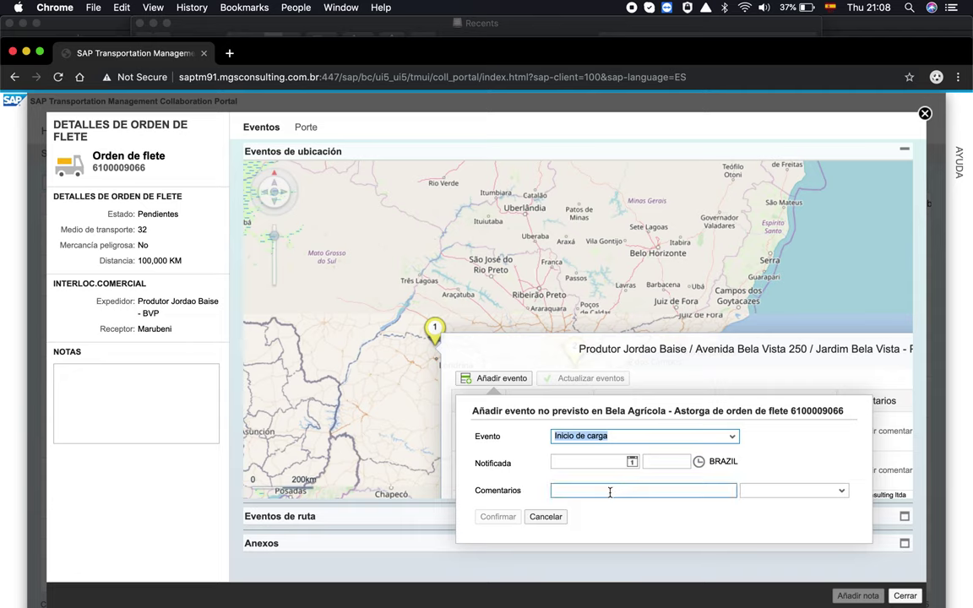
pyautogui.click(559, 517)
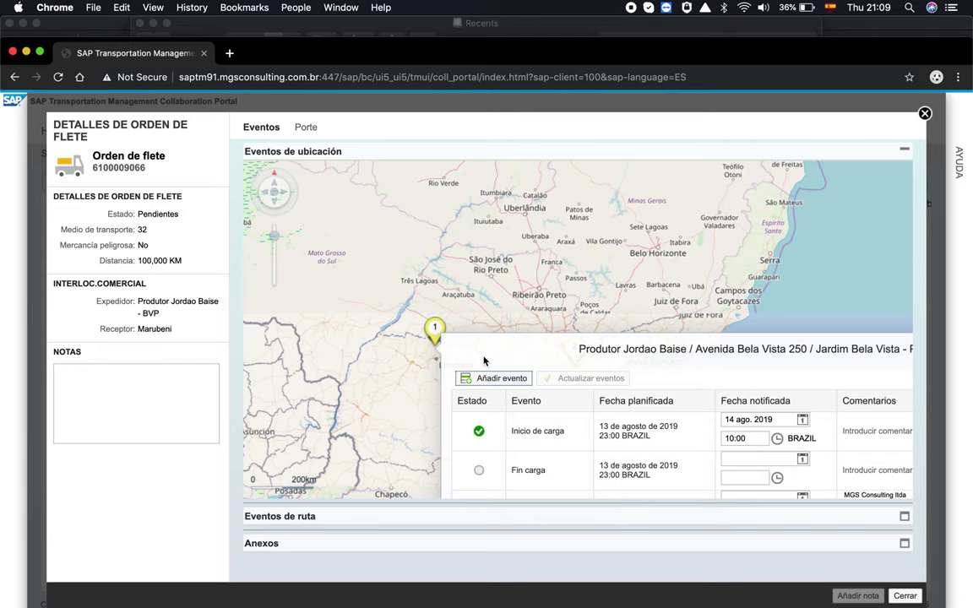
# Close the order details and review the Facturas and Órdenes de flete para envío de facturas lists under Liquidación de flete
pyautogui.click(905, 596)
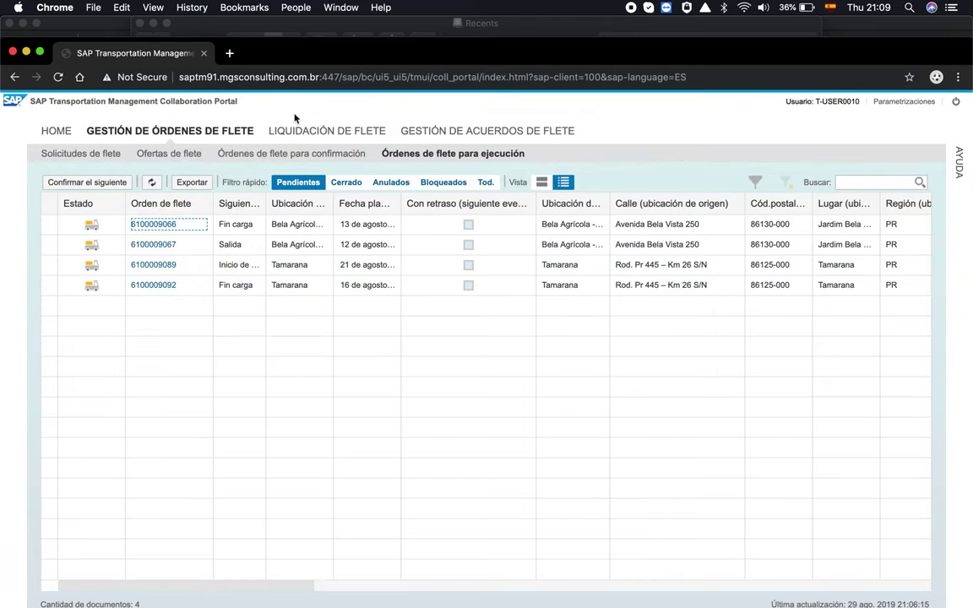
pyautogui.click(302, 133)
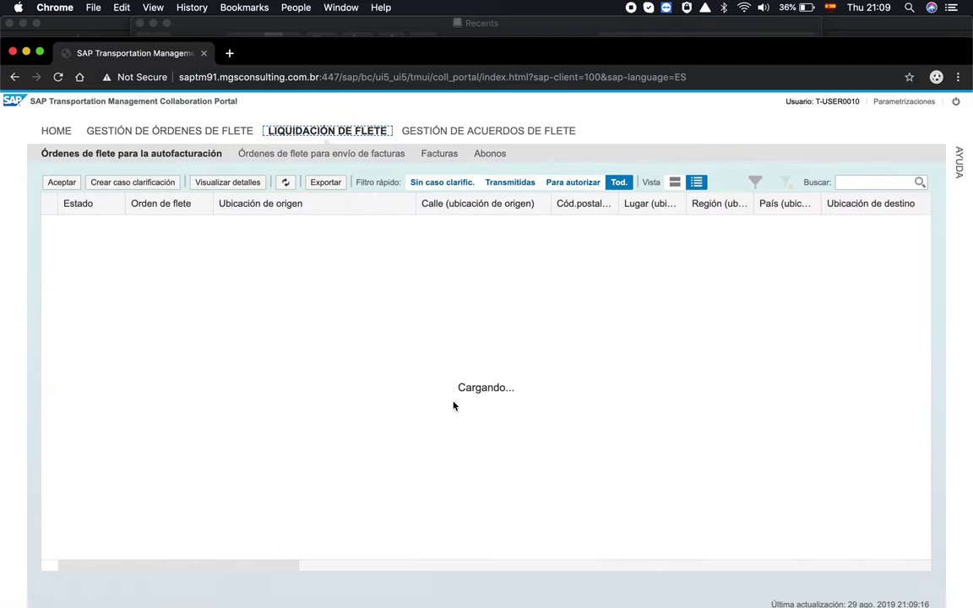
pyautogui.click(449, 159)
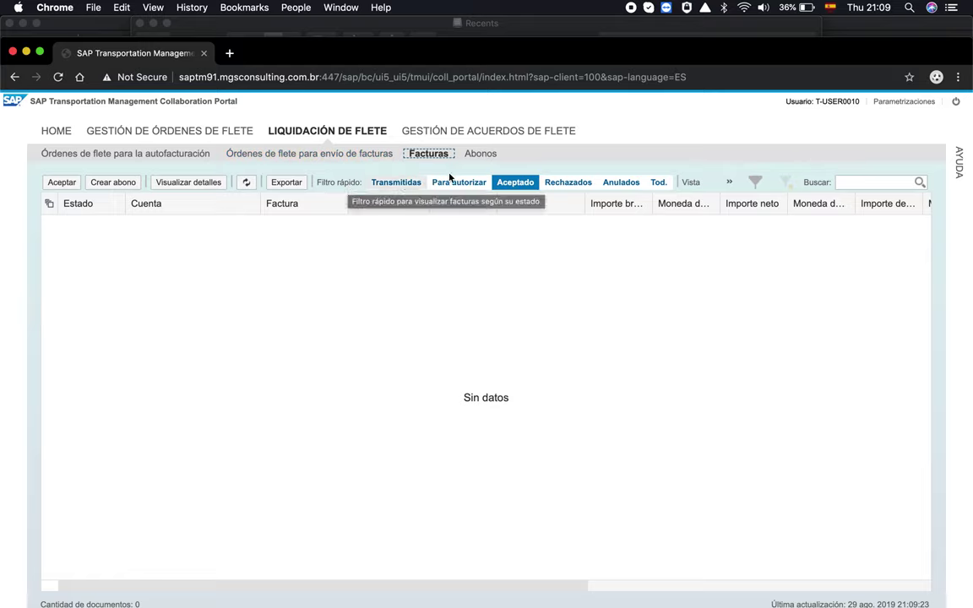
pyautogui.click(310, 157)
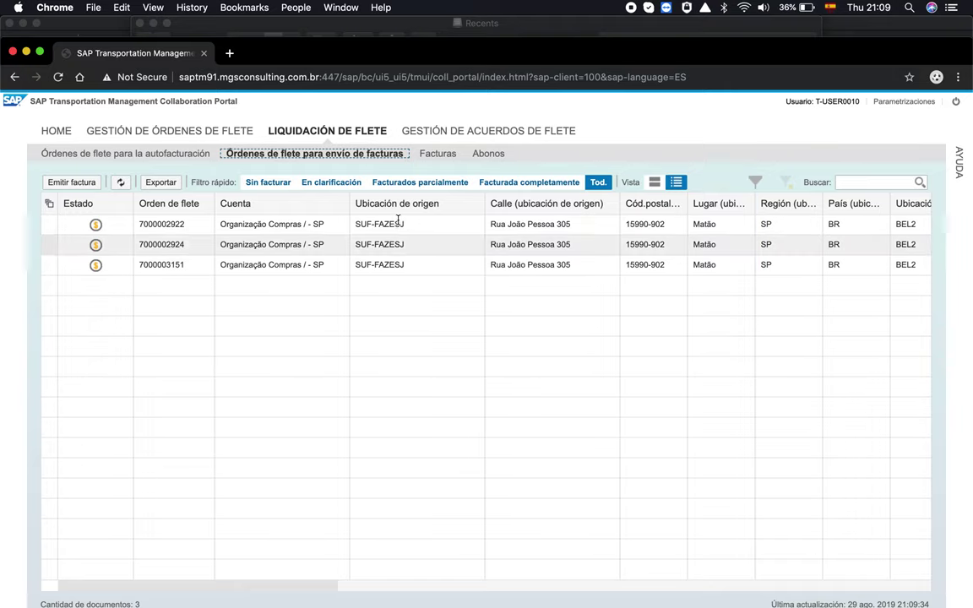
# Try to issue an invoice for the first freight order in the list
pyautogui.click(176, 232)
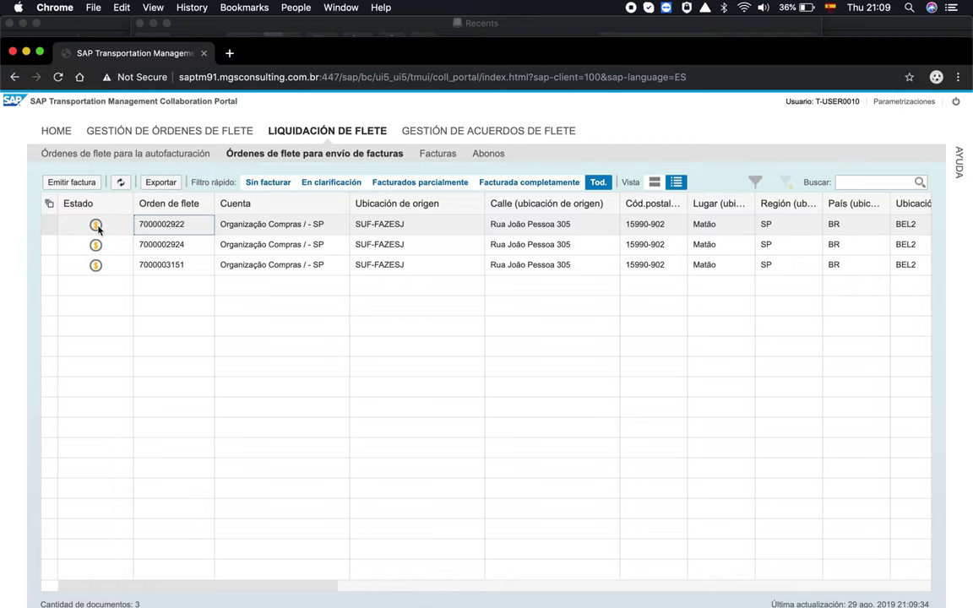
pyautogui.click(183, 226)
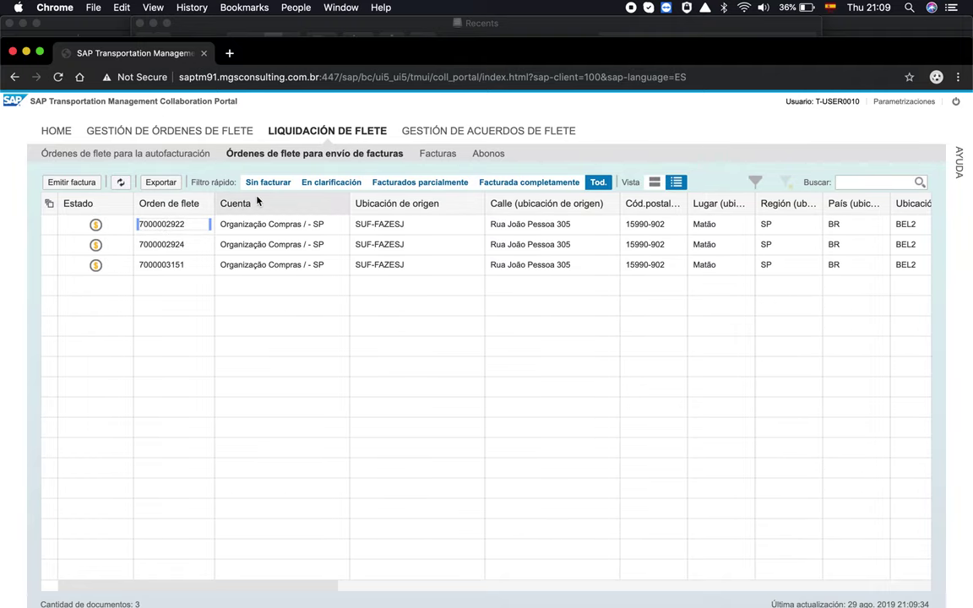
pyautogui.click(85, 187)
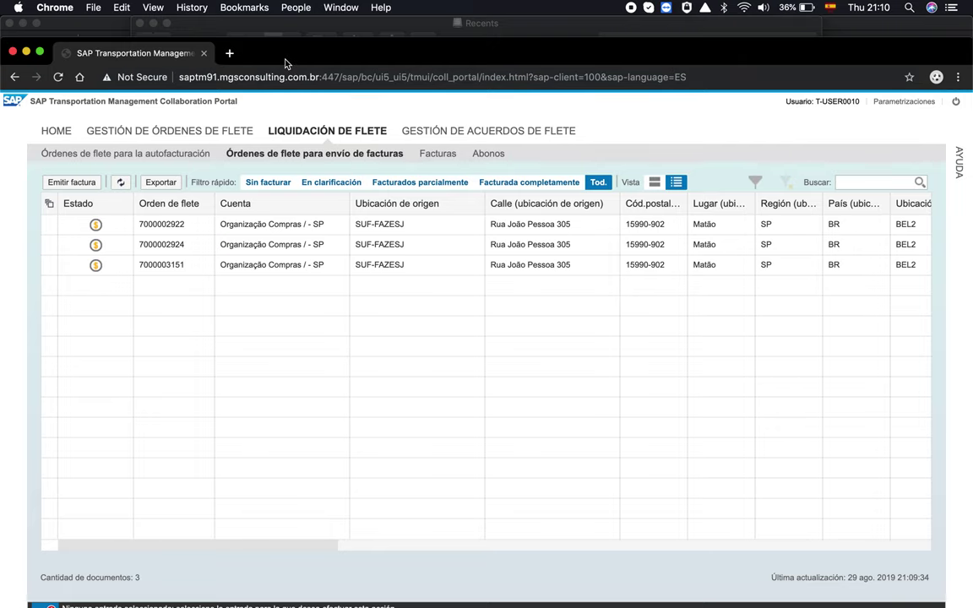
pyautogui.moveTo(285, 63); pyautogui.dragTo(283, 39)
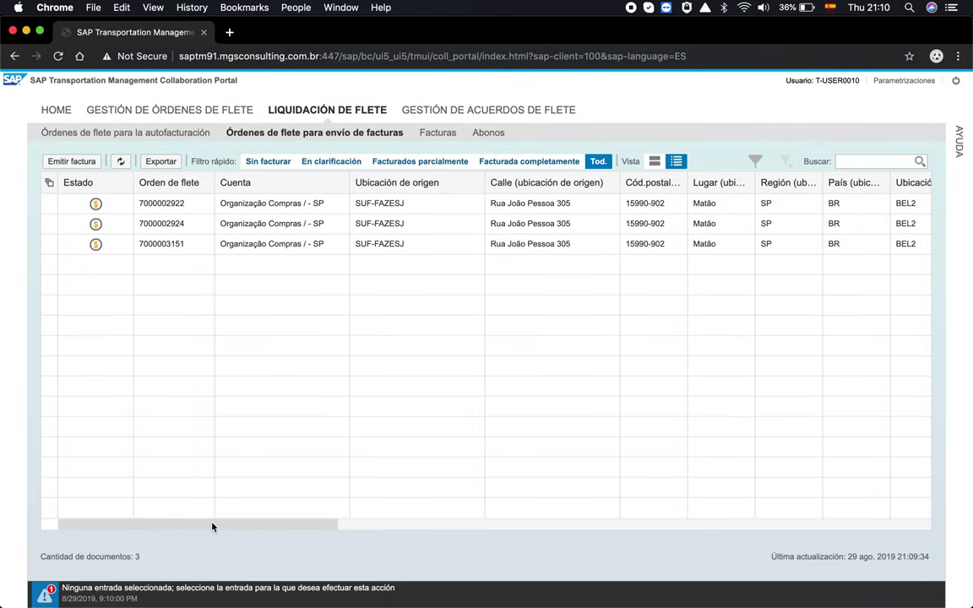
# Retry issuing an invoice for the first freight order and display the details of the resulting message
pyautogui.click(51, 207)
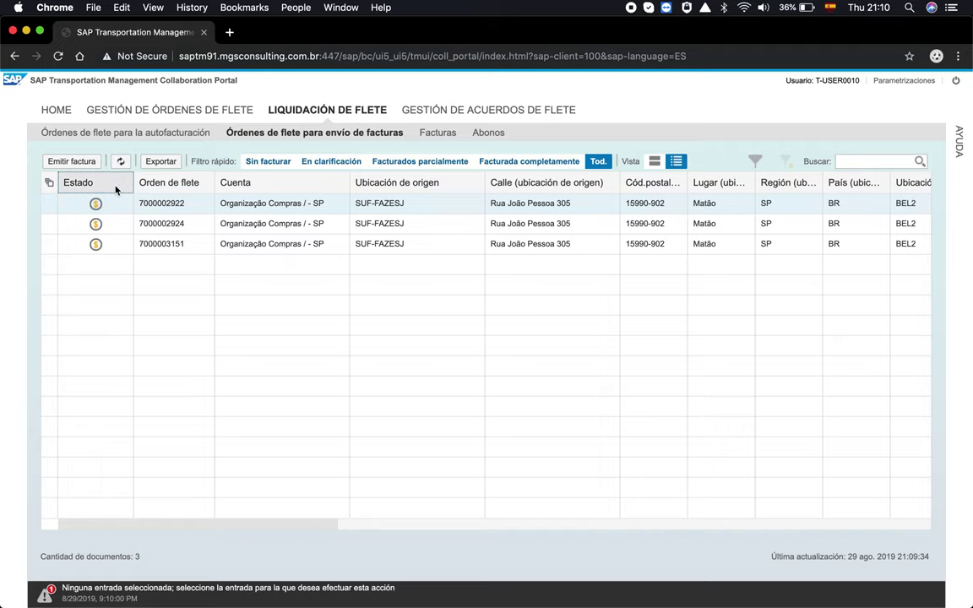
pyautogui.click(57, 202)
pyautogui.click(84, 167)
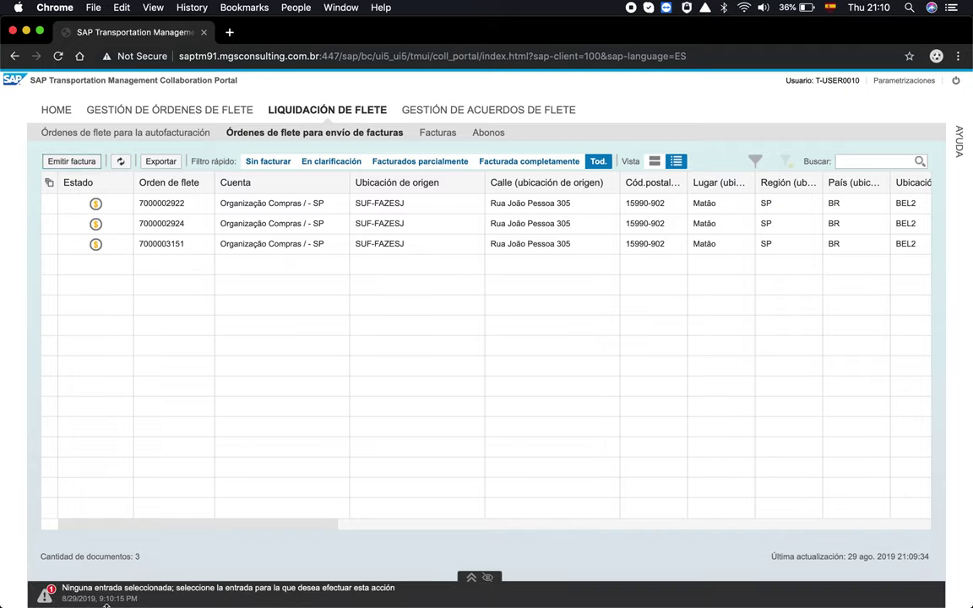
pyautogui.moveTo(49, 593)
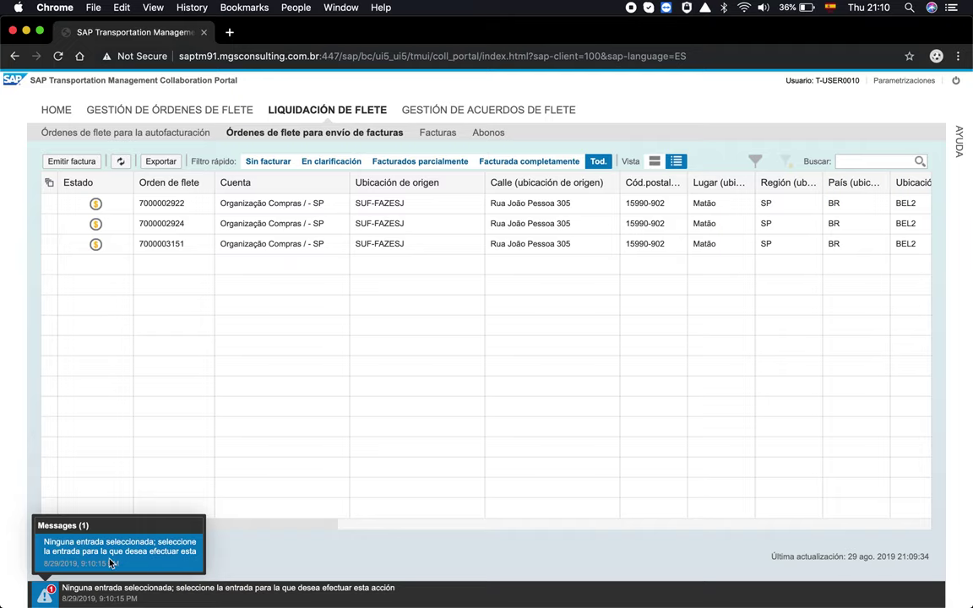
pyautogui.click(221, 448)
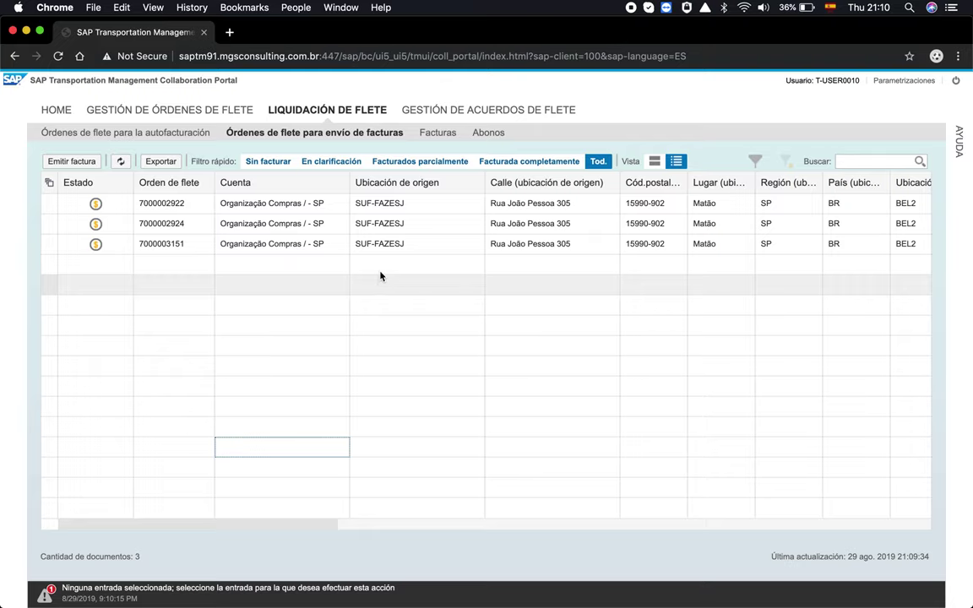
# Review the freight agreement requests under Gestión de acuerdos de flete and open the details of agreement BELA-AGR-T-DHL from Acuerdos de porte
pyautogui.click(470, 116)
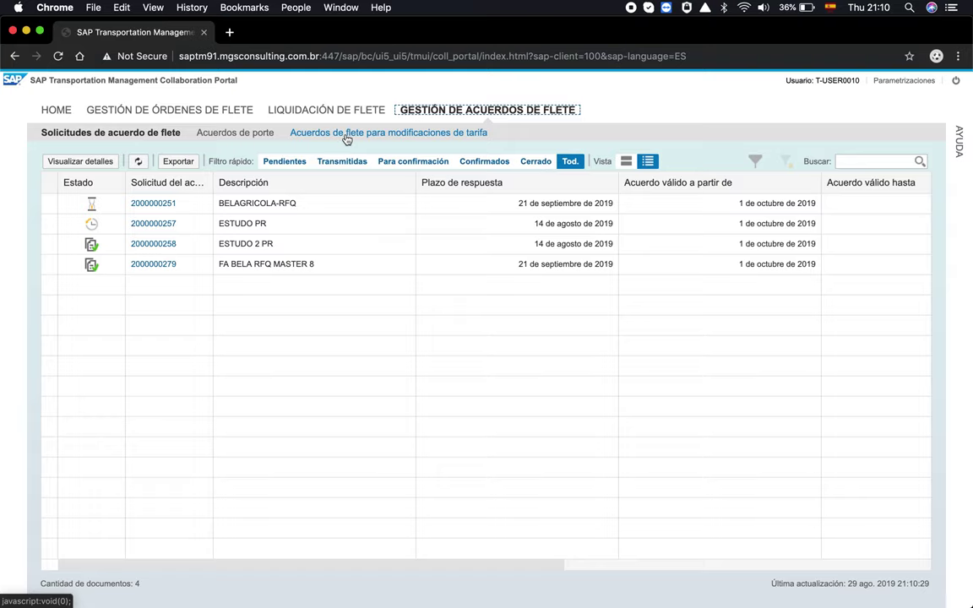
pyautogui.click(250, 136)
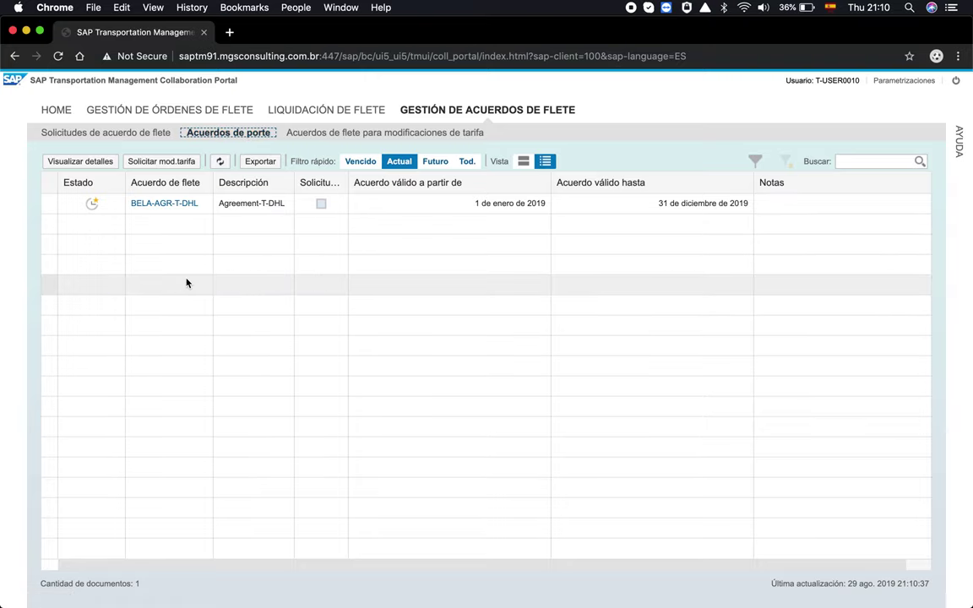
pyautogui.click(168, 204)
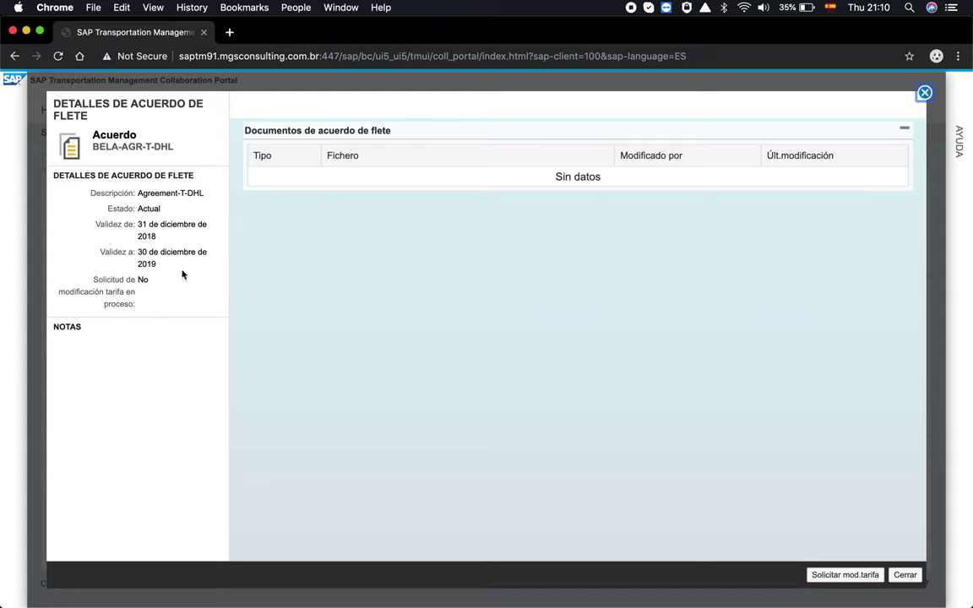
# Start a tariff modification request with validity date 30 ago. 2019 and shipper decision deadline 20 sept. 2019, and close it without submitting
pyautogui.click(852, 576)
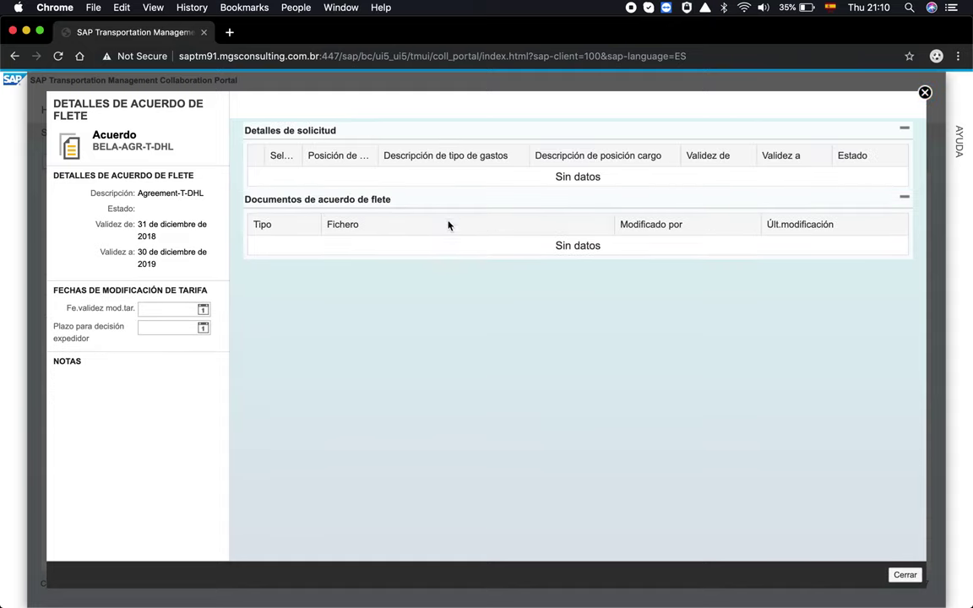
pyautogui.click(289, 177)
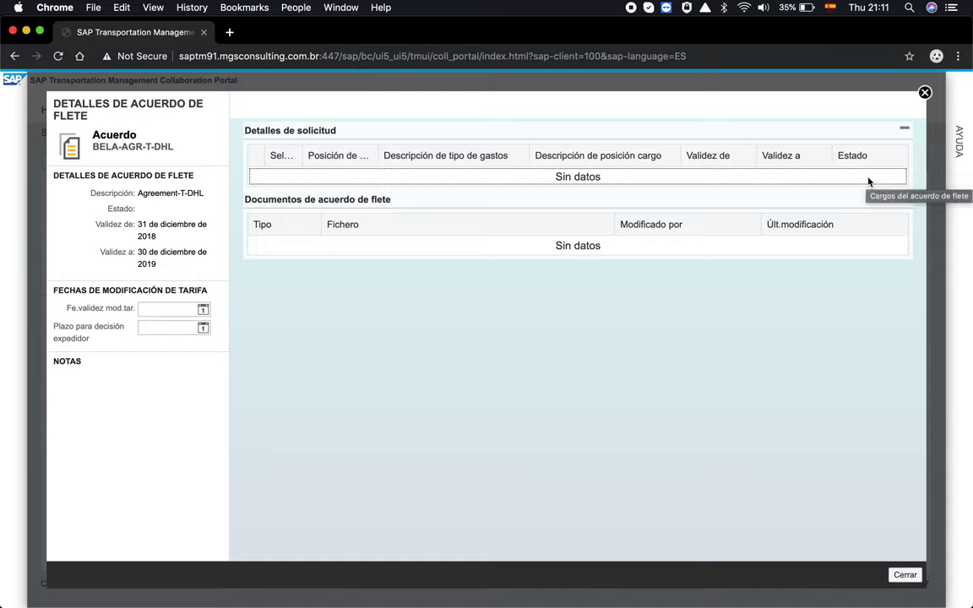
pyautogui.click(203, 310)
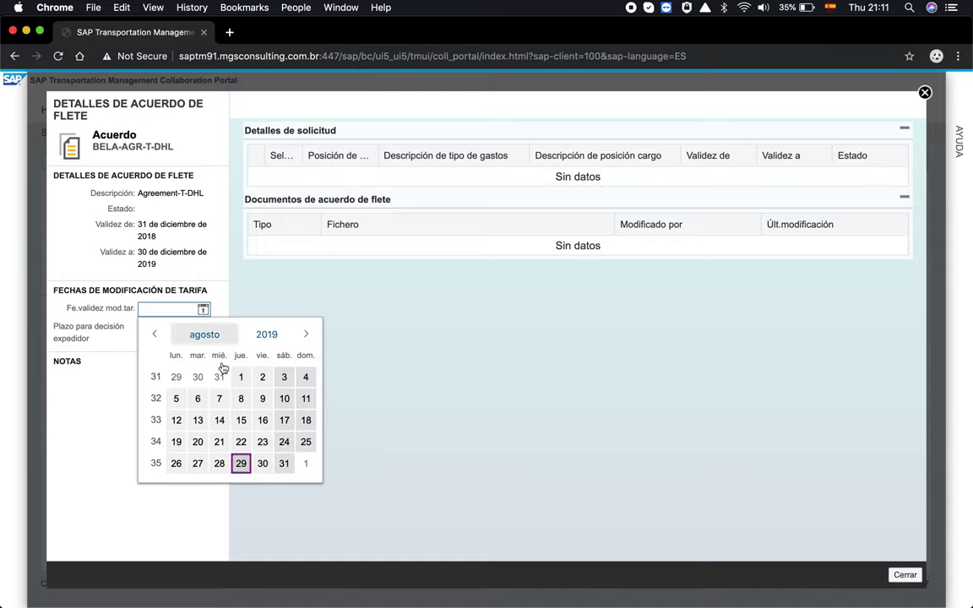
pyautogui.click(263, 464)
pyautogui.click(202, 328)
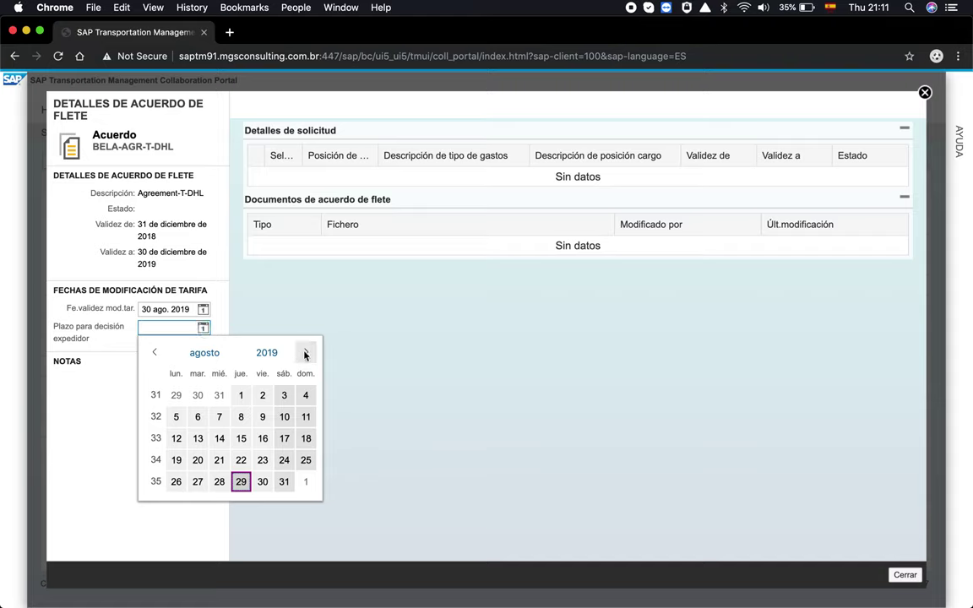
pyautogui.click(306, 352)
pyautogui.click(263, 458)
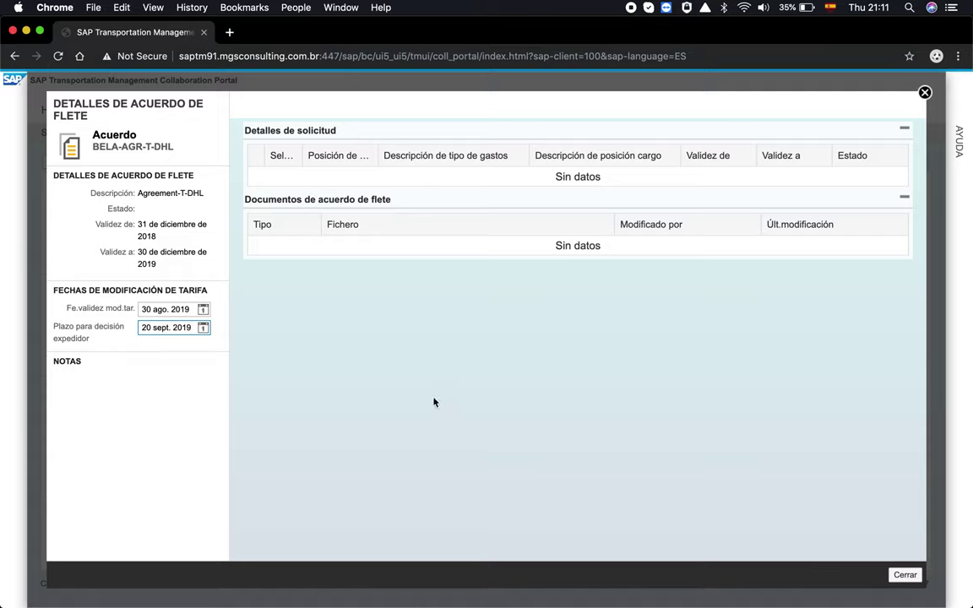
pyautogui.click(902, 574)
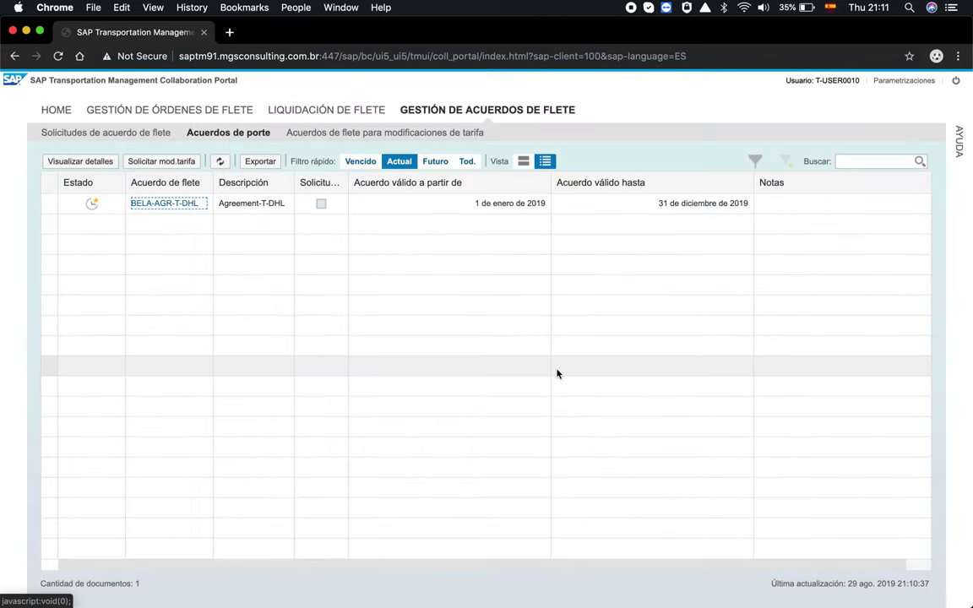